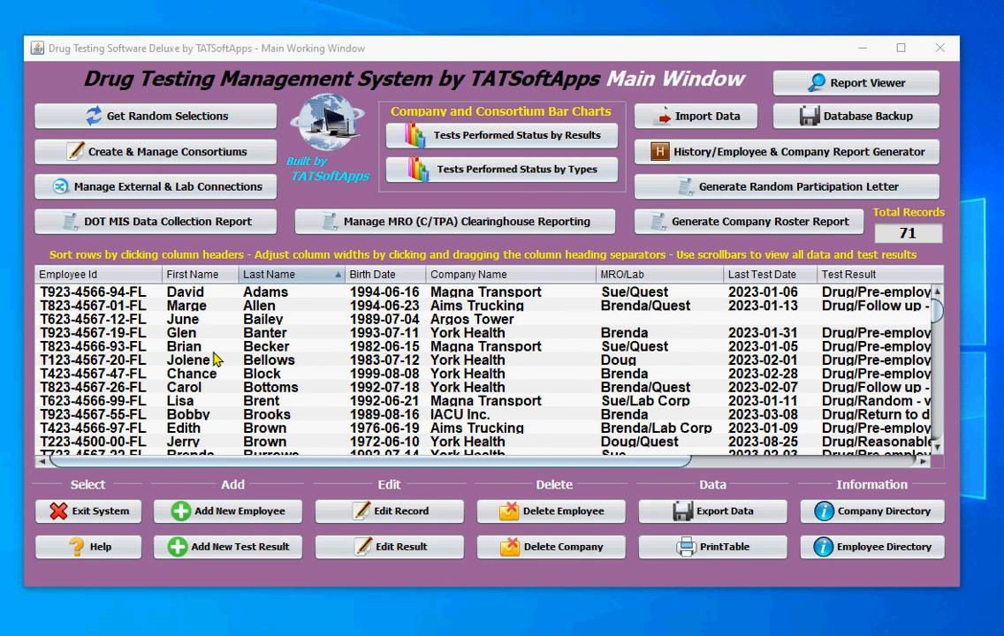
Select the Argos Tower employee in the main table and start adding a new test result for that record
click(227, 322)
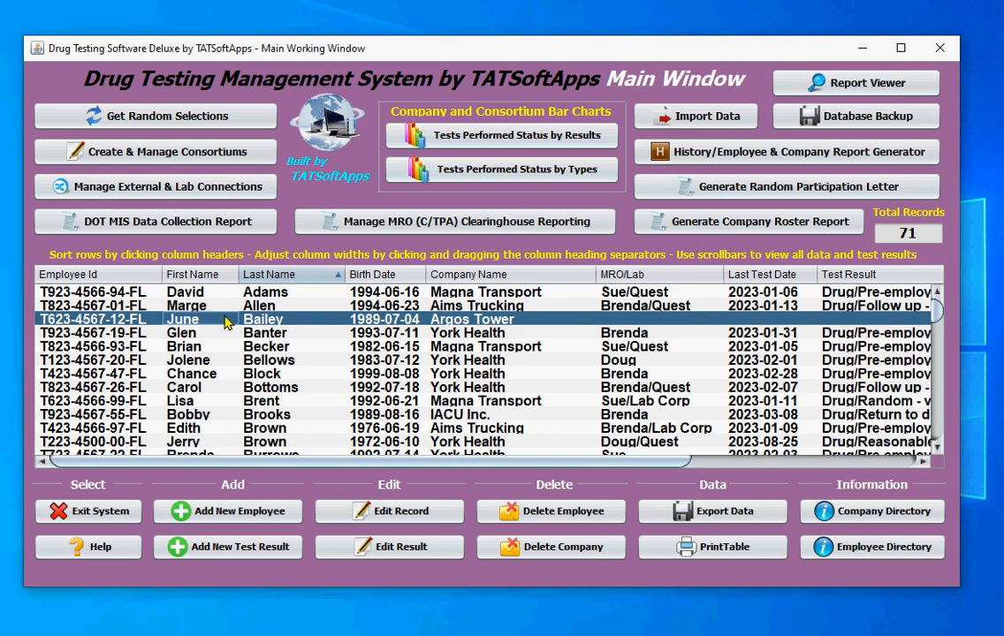
click(616, 324)
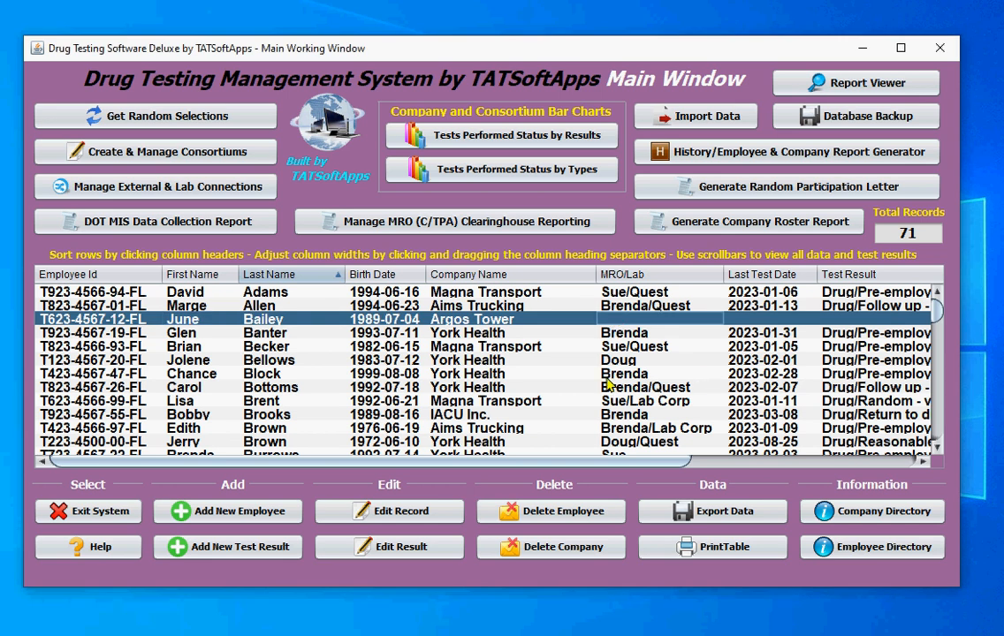
drag(541, 461, 486, 458)
click(240, 549)
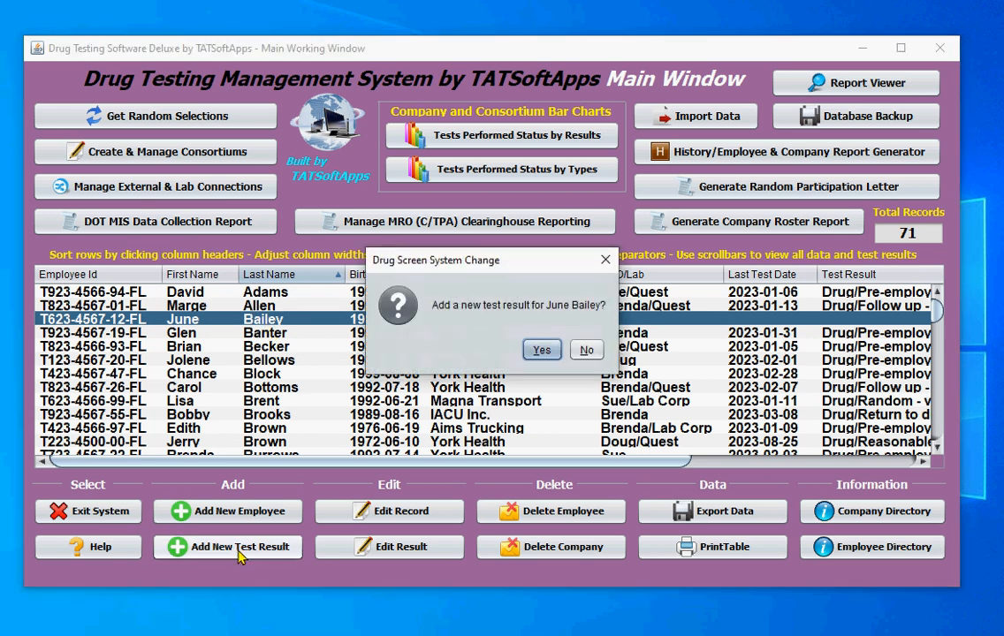
click(540, 351)
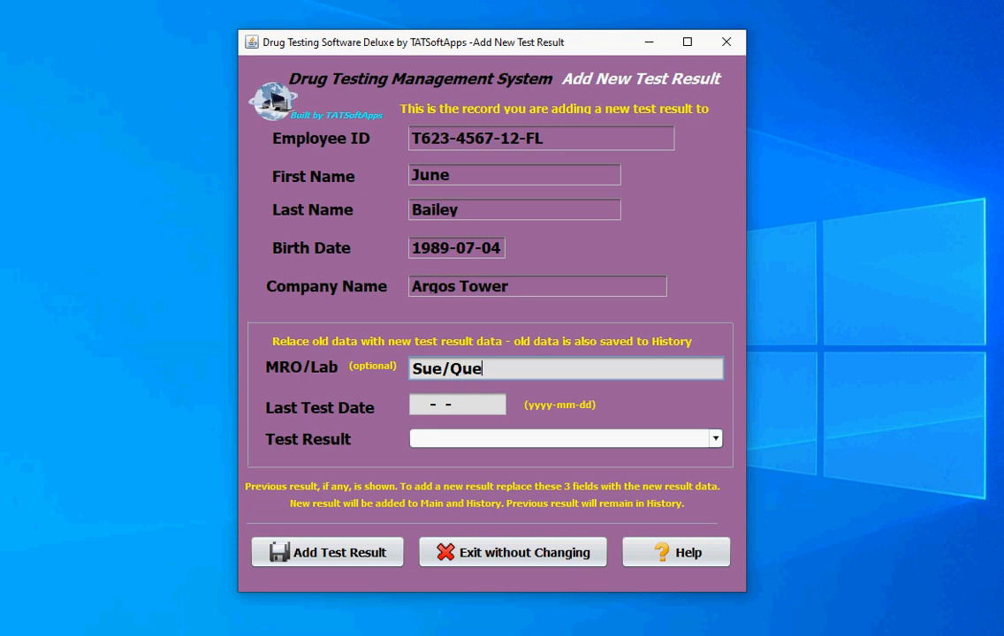
Enter the MRO's name with Quest as the lab, last test date 2023-06-22 and test result Alcohol/Random - result below 0.02
key(Tab)
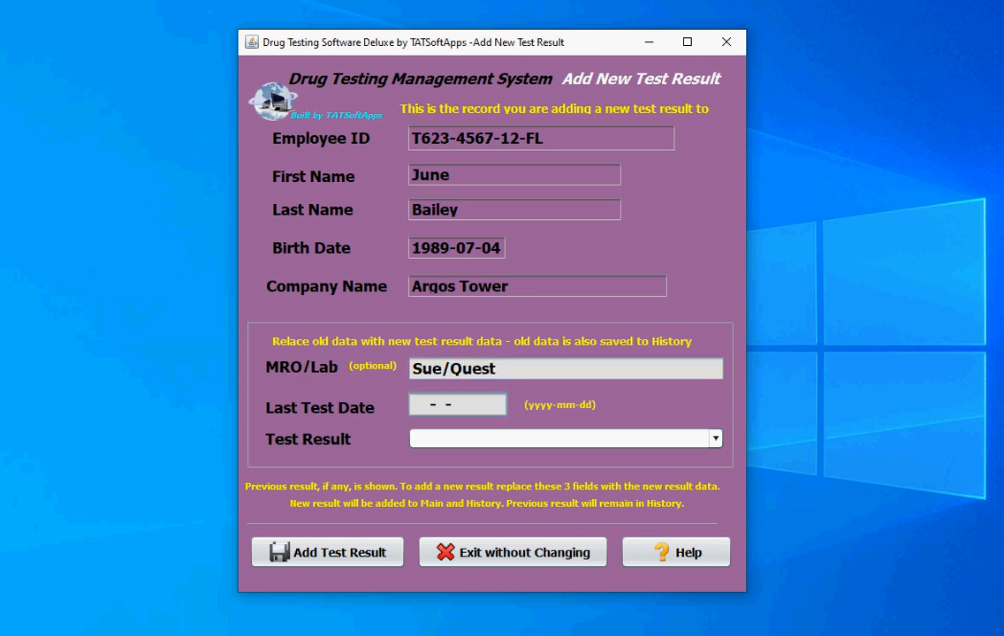
text(2023)
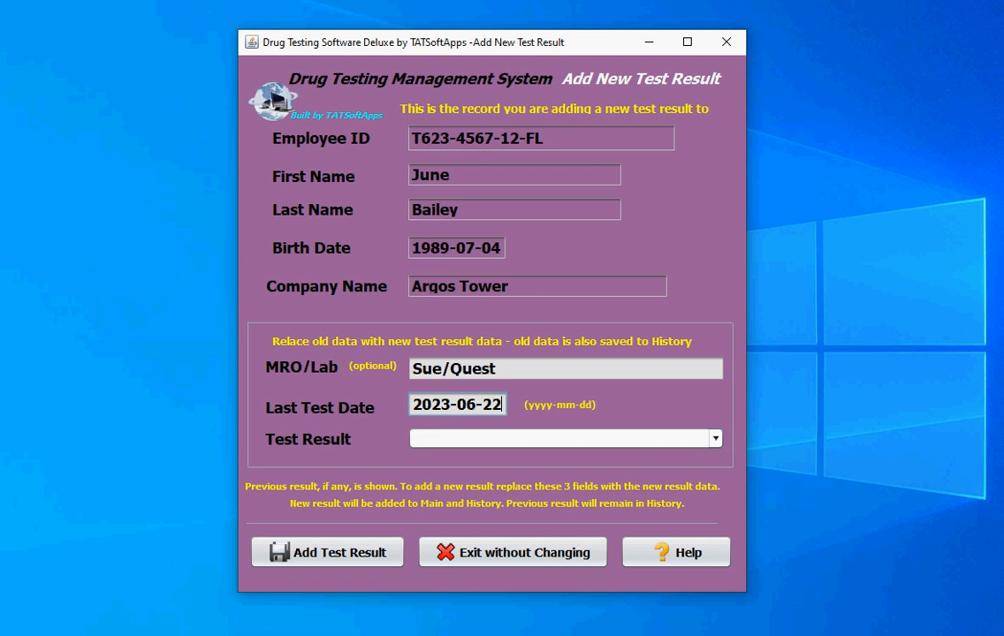
key(Tab)
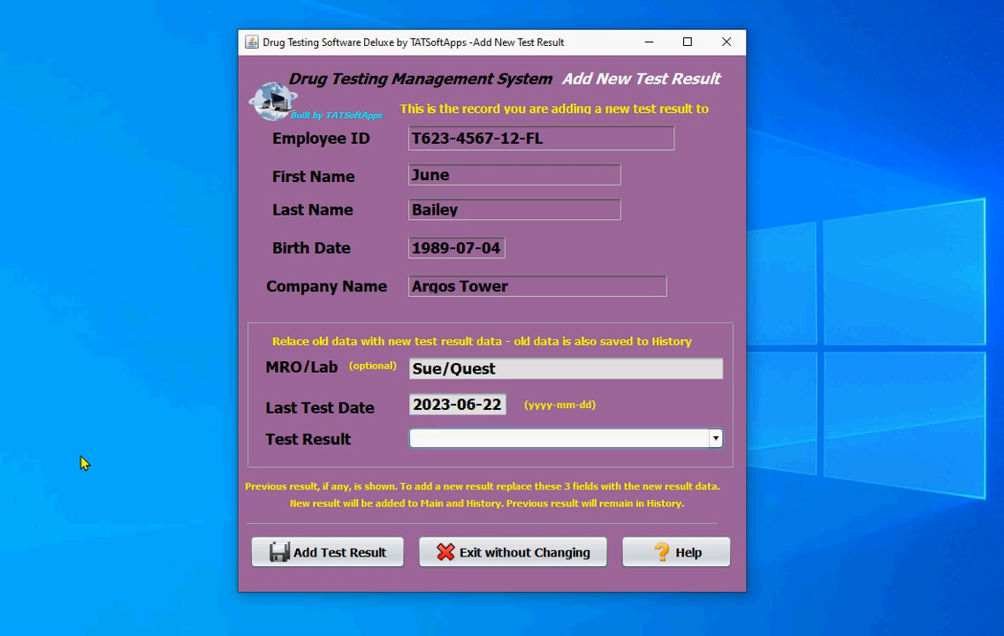
click(715, 441)
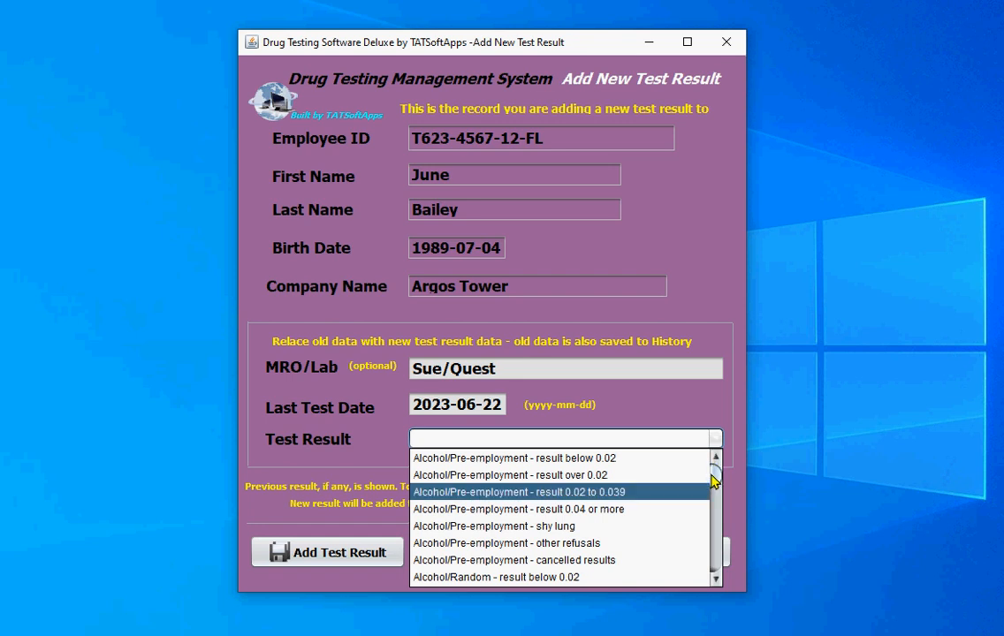
mouse_move(714, 478)
mouse_down()
mouse_move(712, 533)
mouse_move(718, 468)
mouse_move(718, 477)
mouse_up()
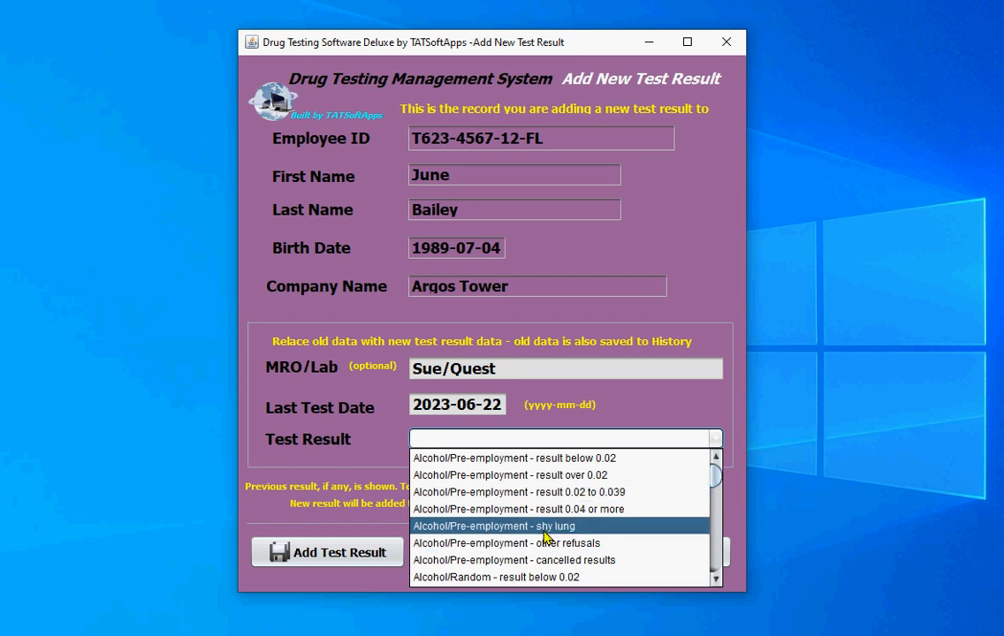
scroll(550, 535, down, 1)
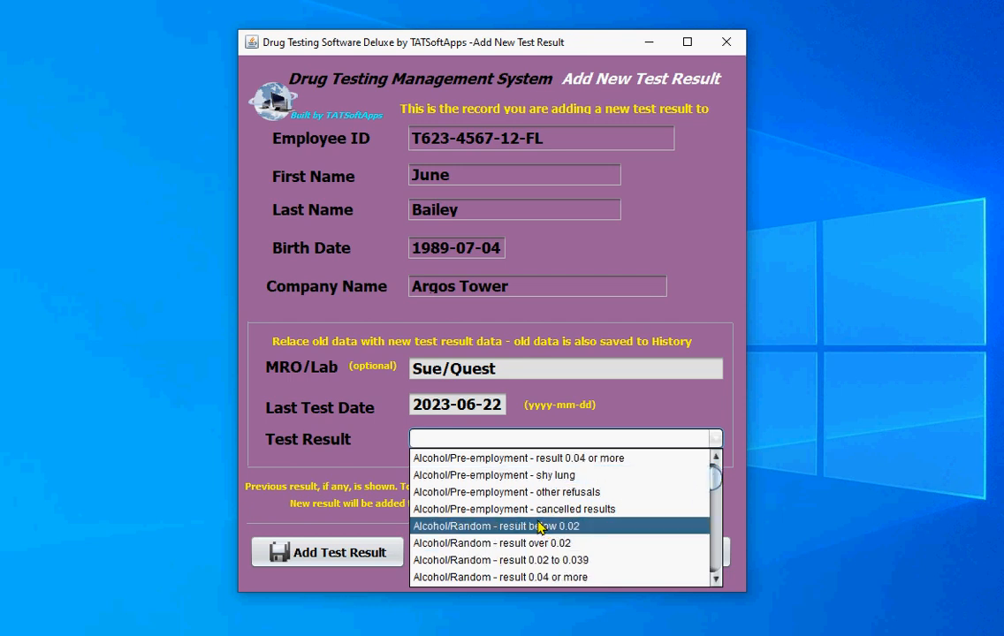
click(468, 526)
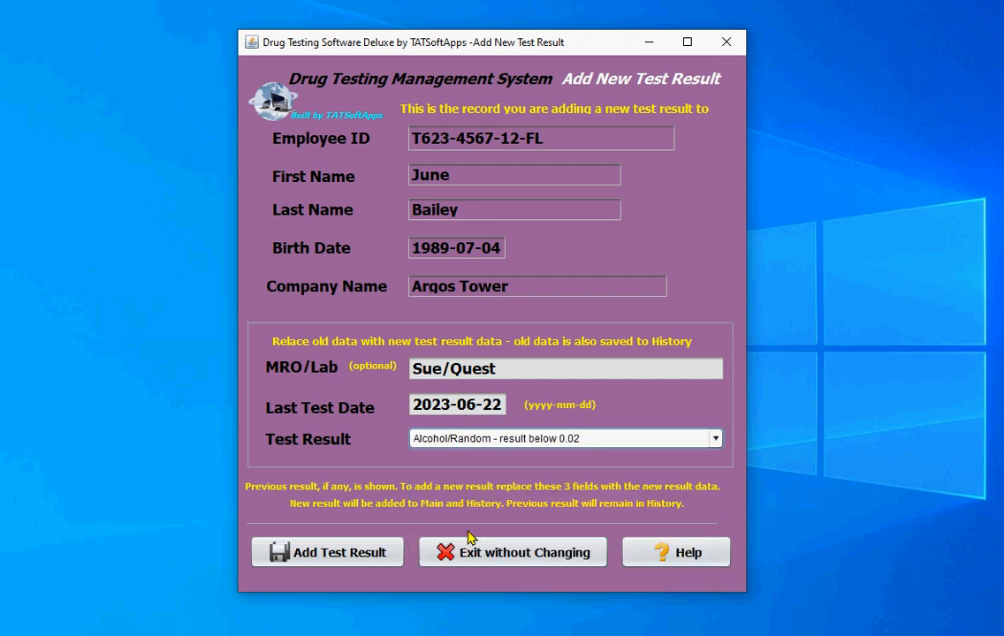
Add the completed test result to the Argos Tower employee's record and acknowledge the save messages
click(292, 555)
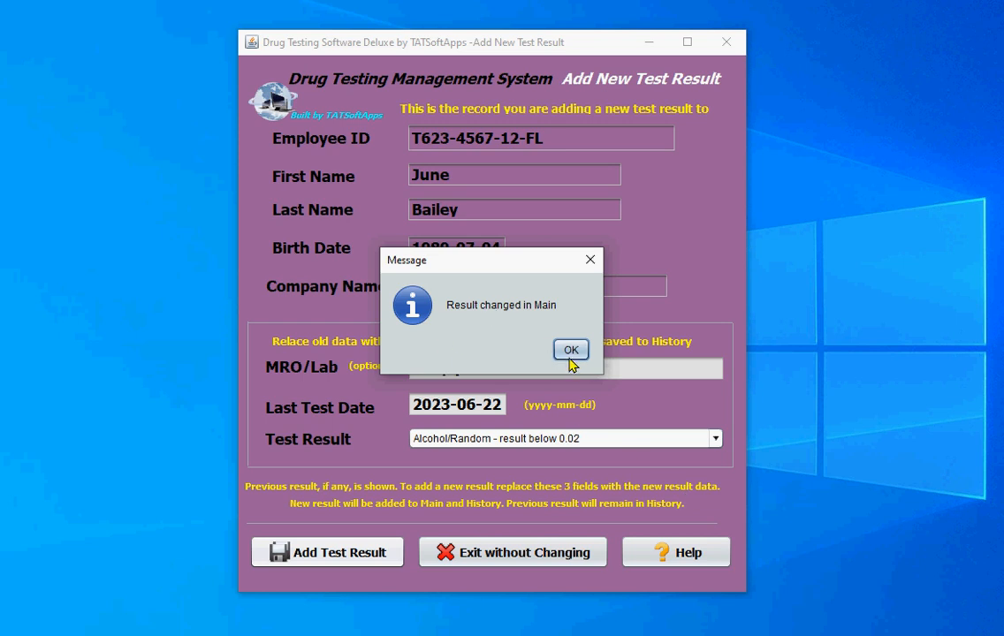
click(571, 350)
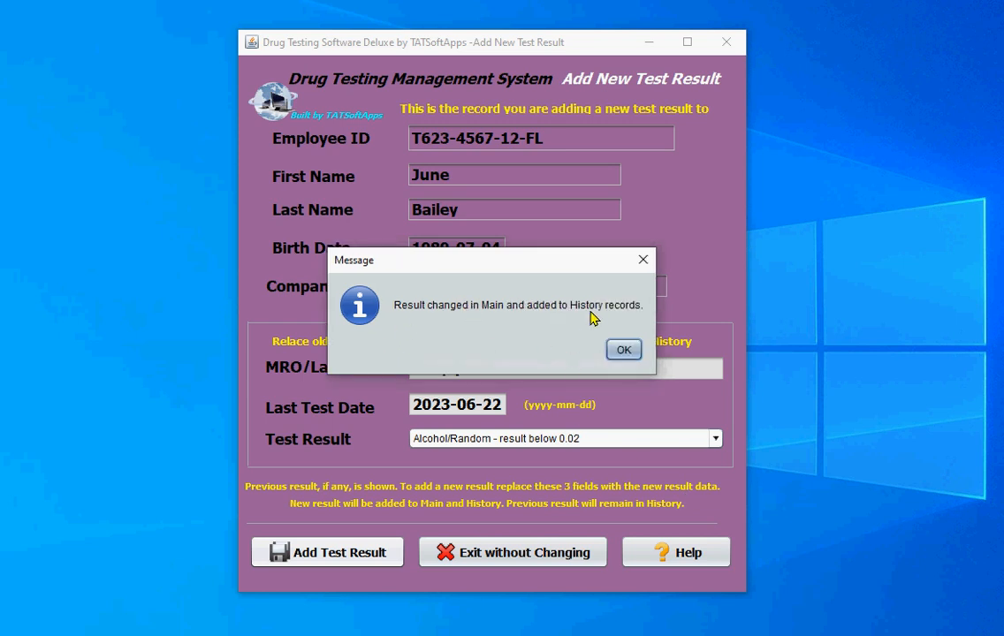
drag(531, 263, 733, 408)
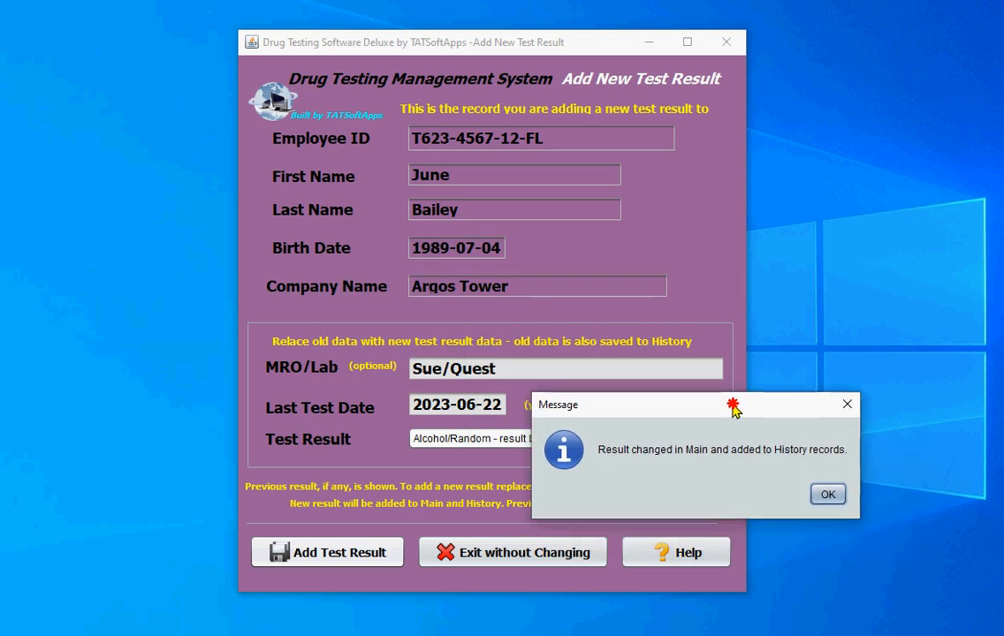
click(820, 497)
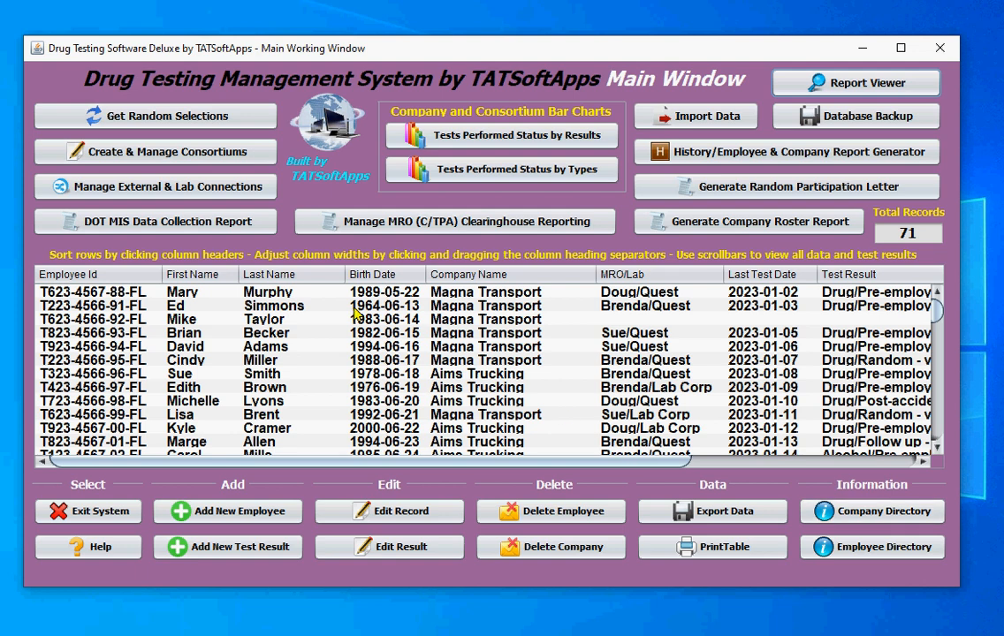
Sort the main table by last name and check the MRO/Lab, date and result in the Argos Tower employee's row
click(265, 275)
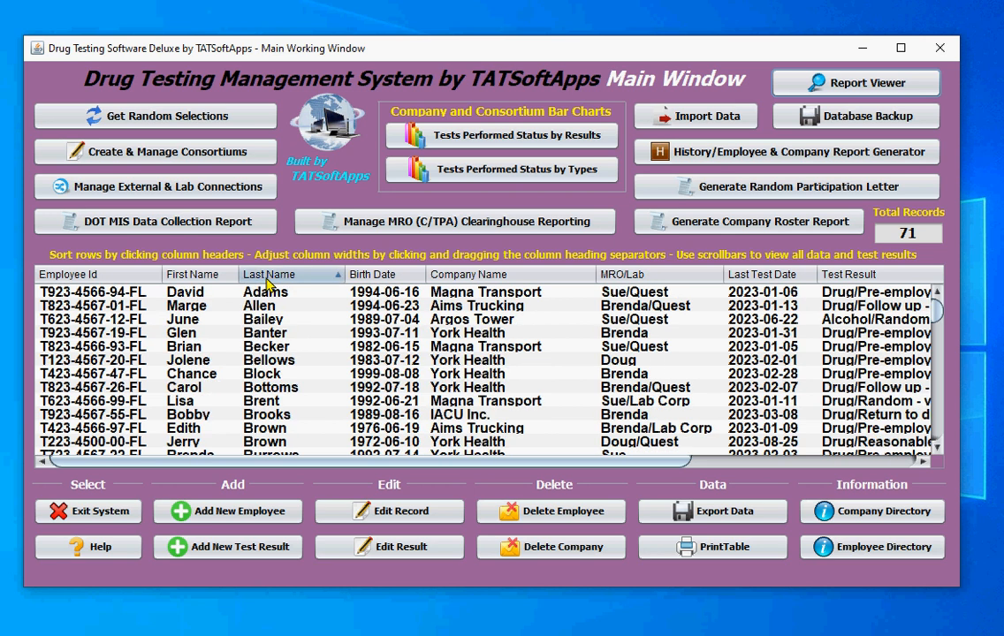
click(181, 321)
drag(377, 462, 565, 495)
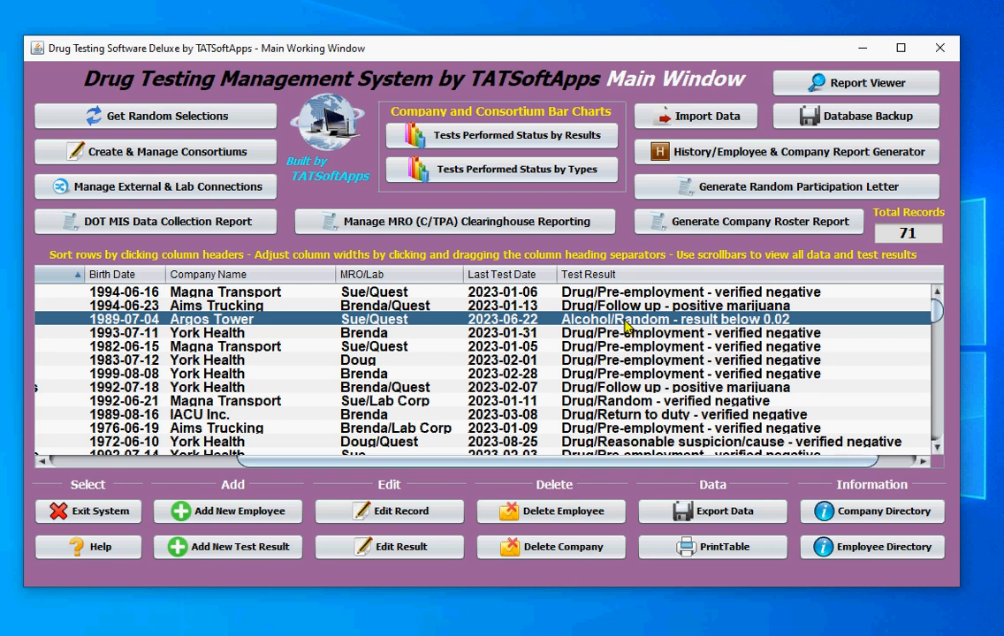
View the history records sorted by last name, check the Argos Tower employee's entry, and return to the main window
click(704, 154)
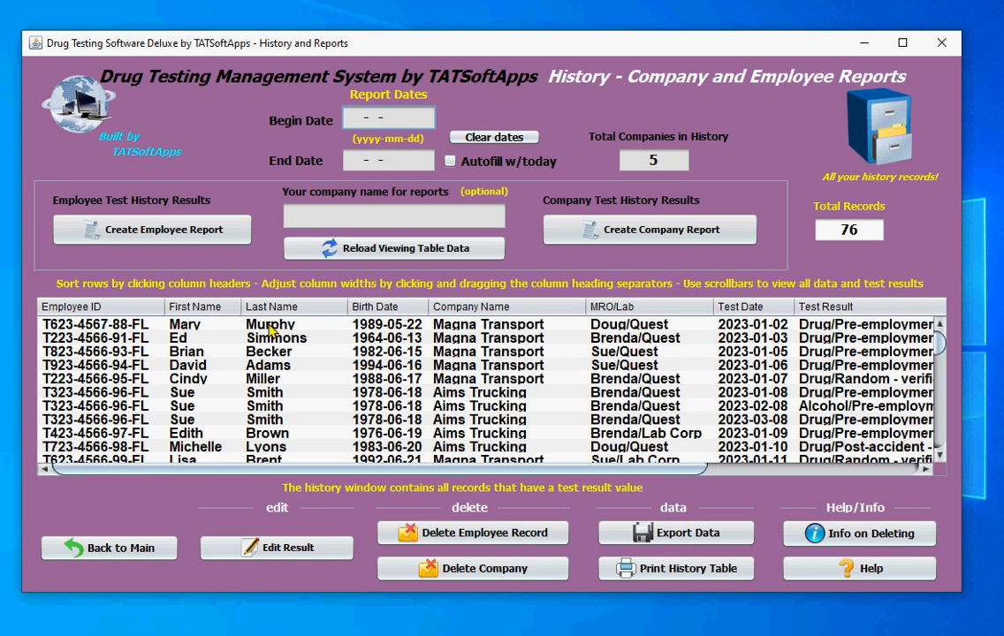
click(265, 308)
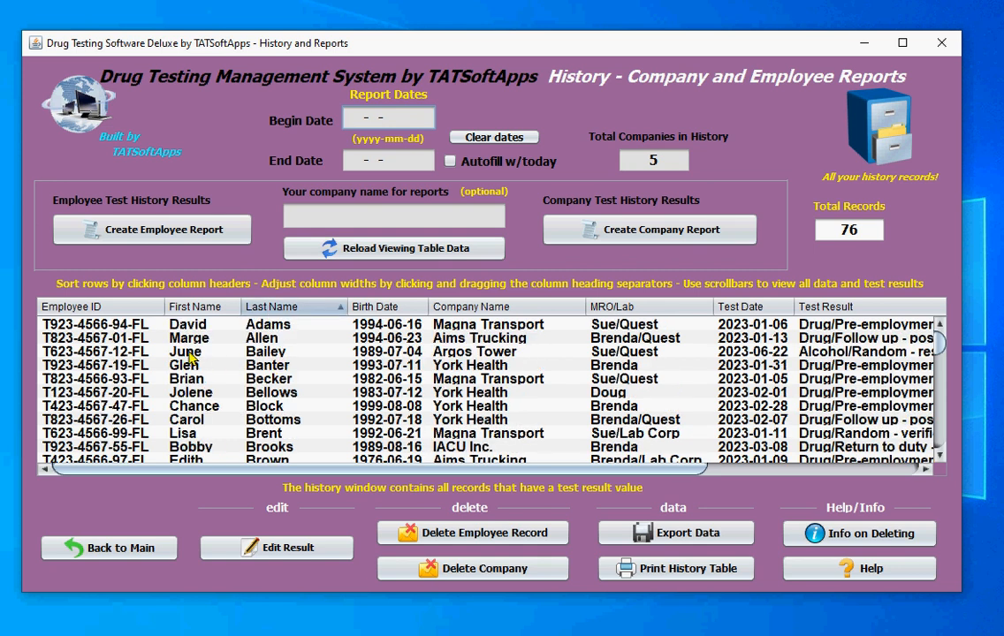
click(237, 352)
drag(483, 477, 124, 530)
click(124, 548)
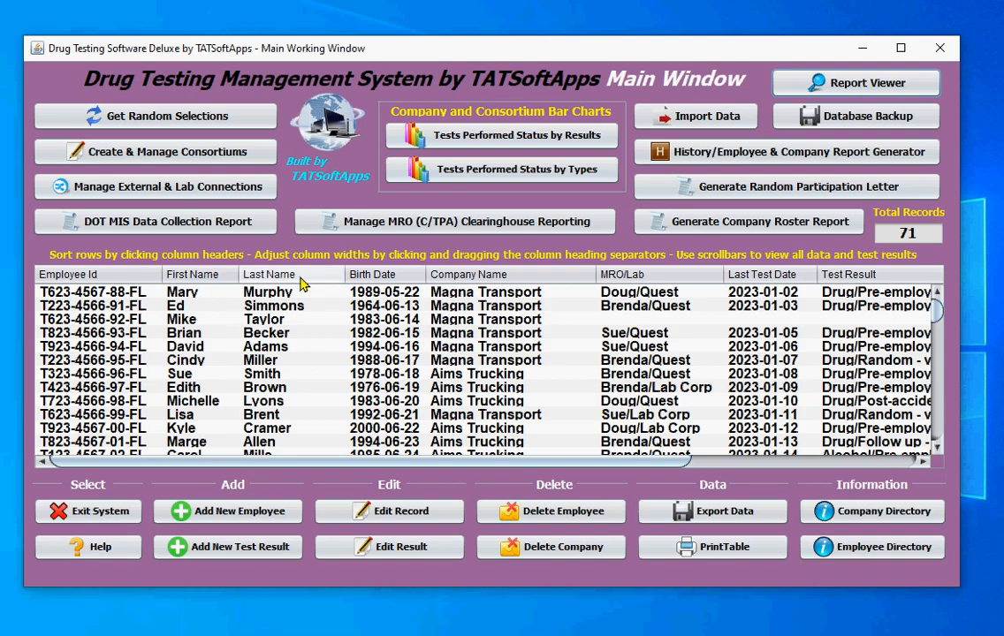
Sort the main table by last name, review the history records in the same order, and go back to the main window
click(267, 274)
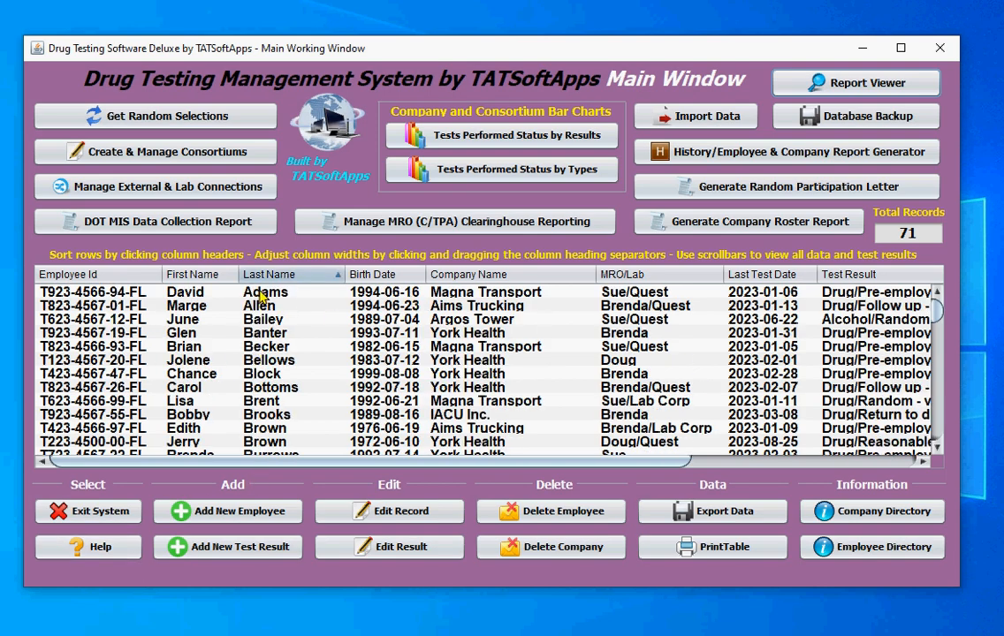
click(696, 162)
click(265, 306)
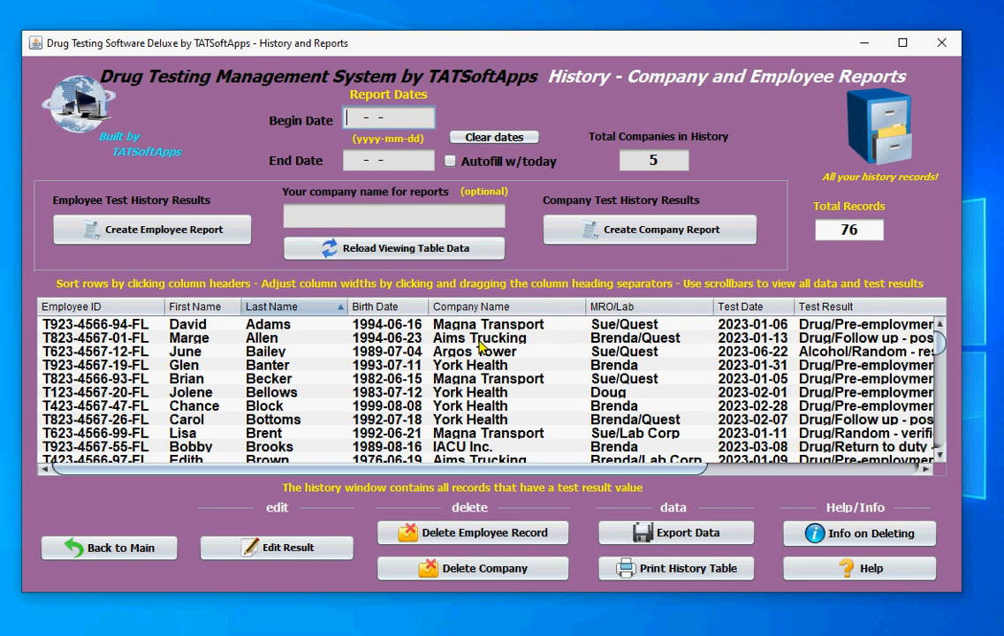
click(111, 548)
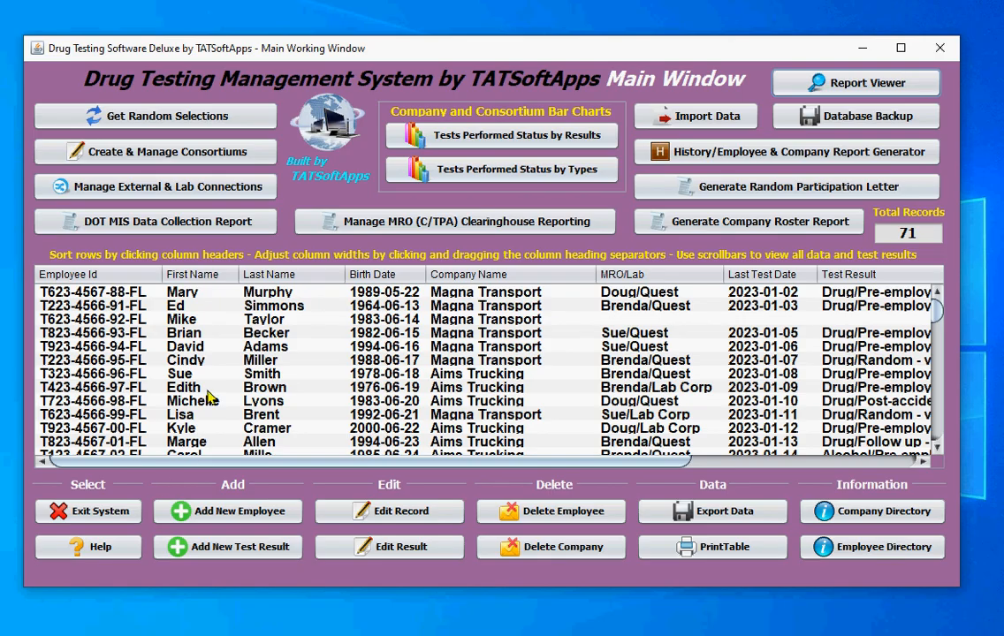
Sort the main table by last name and start adding a new test result for the first listed employee, from Magna Transport
click(252, 275)
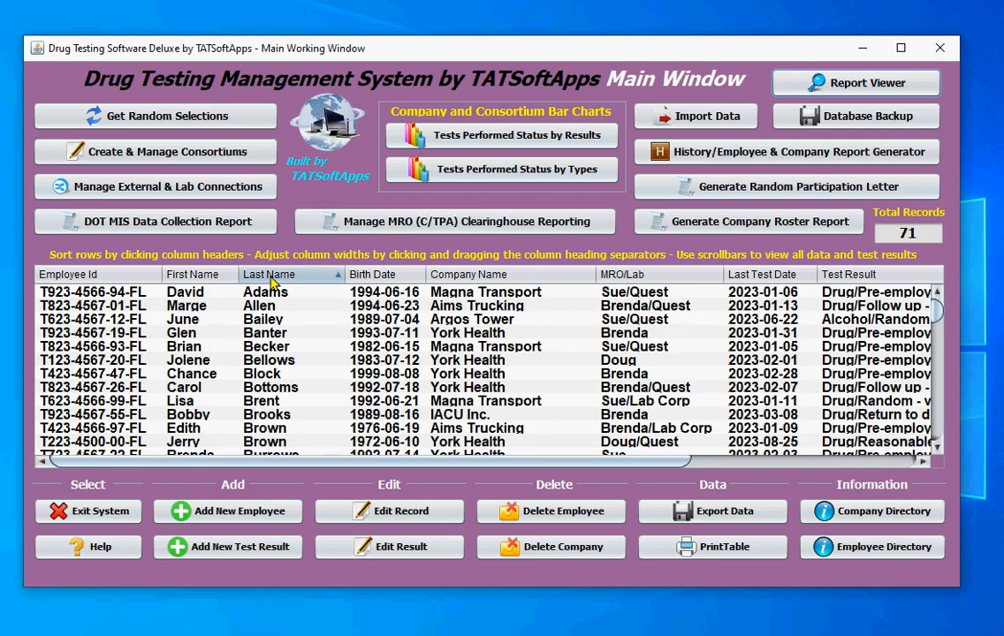
click(255, 295)
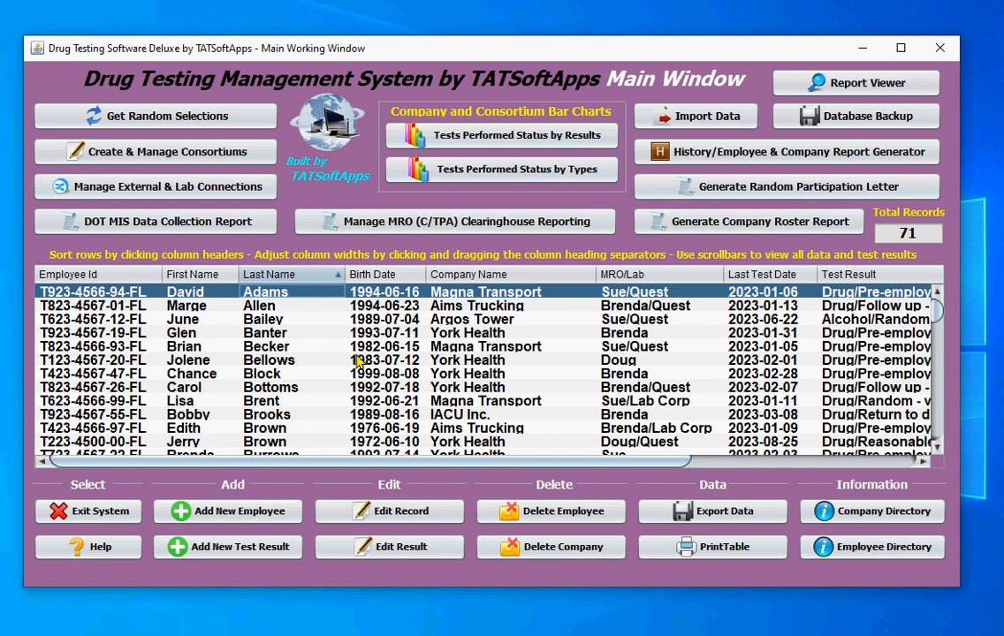
click(226, 548)
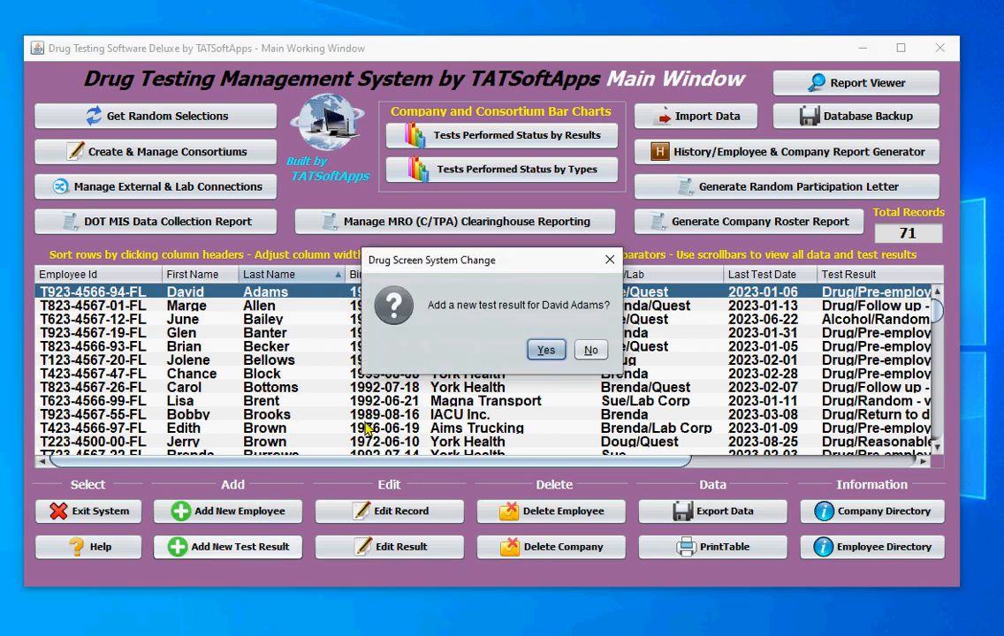
click(542, 350)
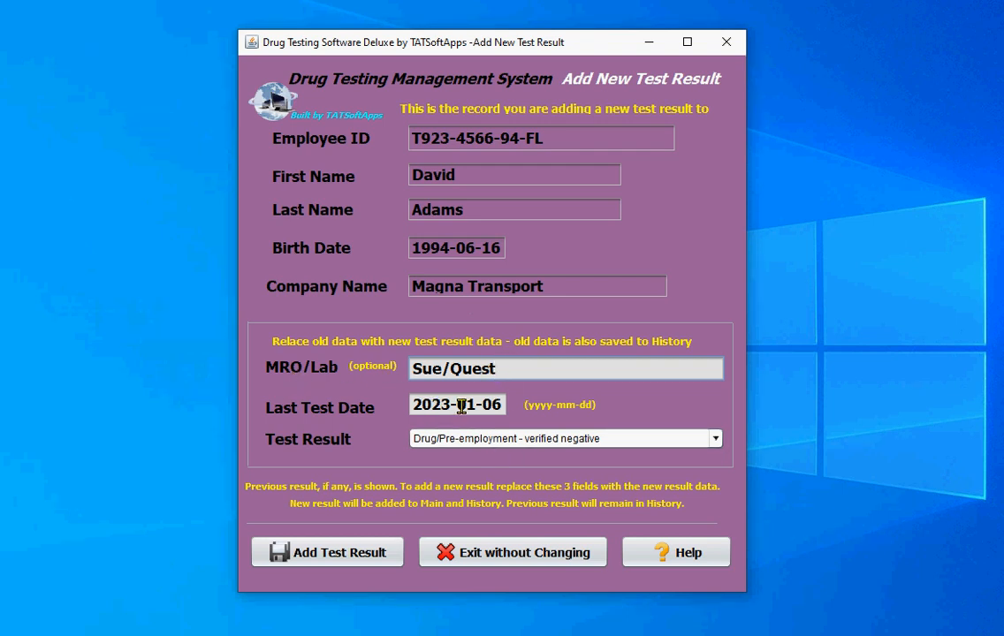
Change the last test date for the Magna Transport employee to 2023-04-08
drag(475, 410, 468, 410)
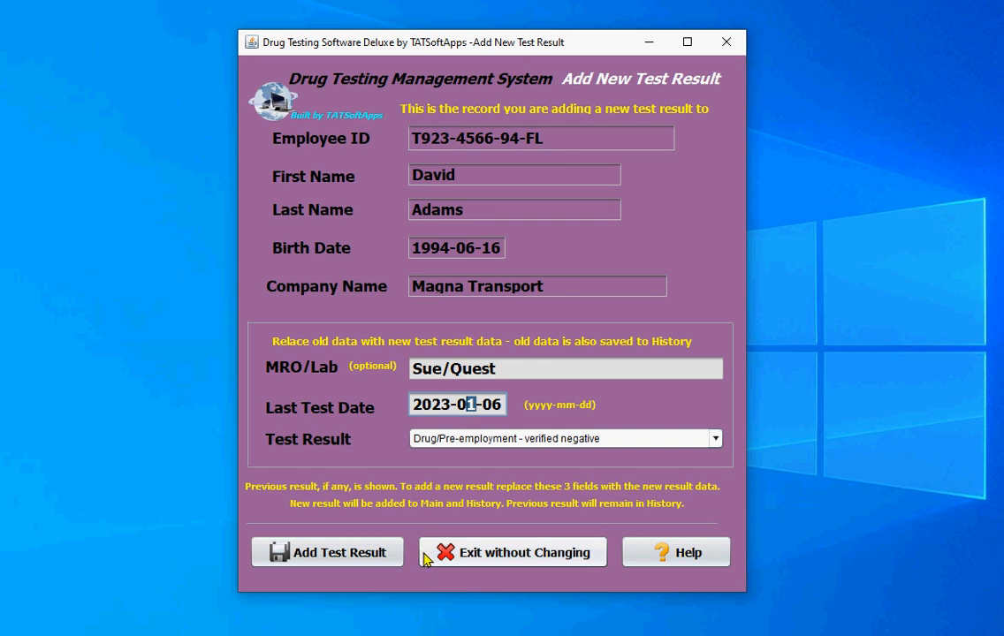
text(4)
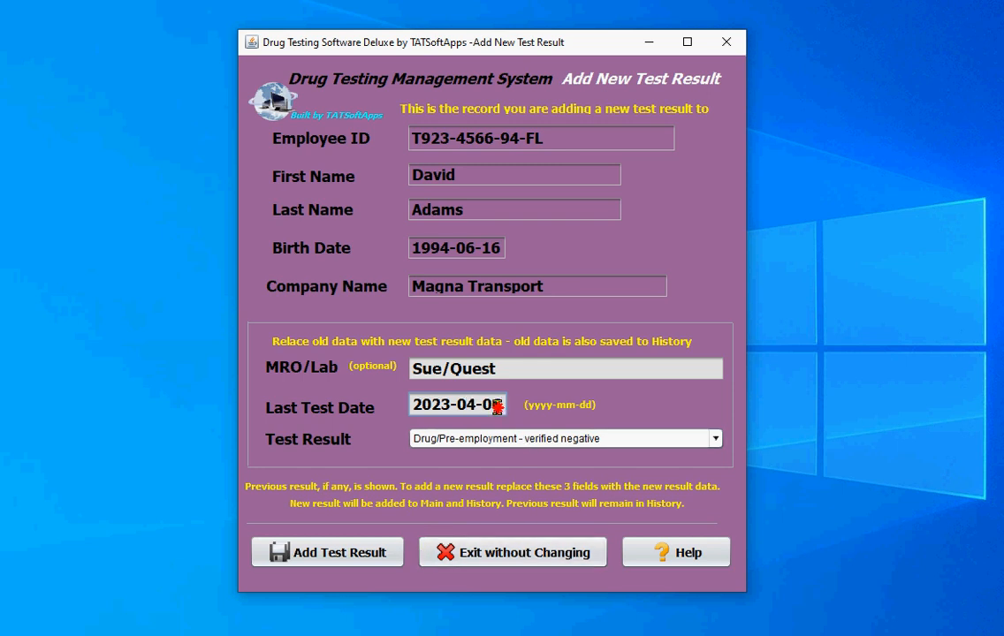
drag(500, 406, 492, 406)
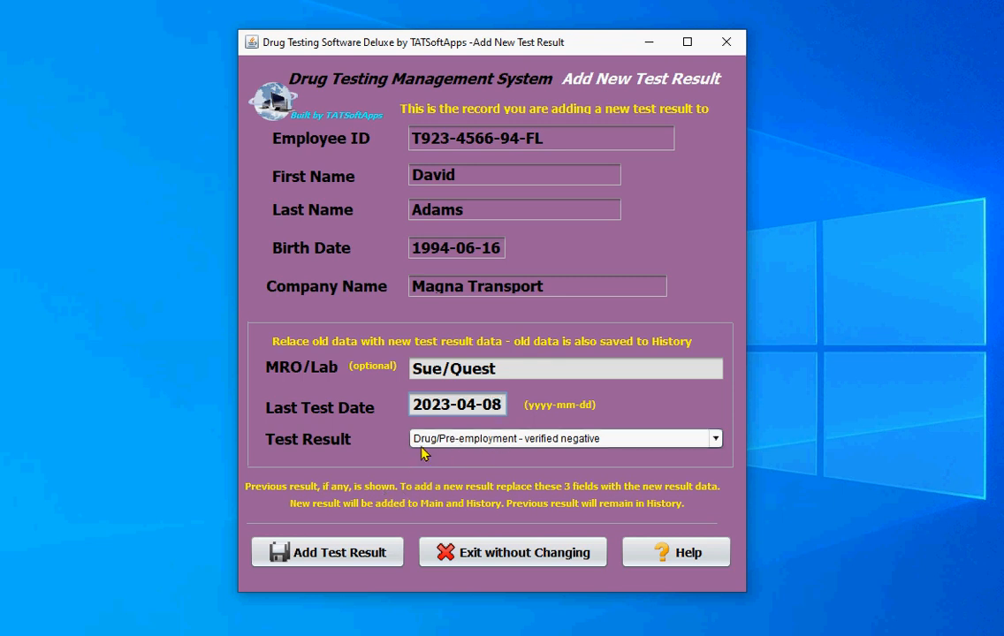
Set the test result to Drug/Pre-employment - positive marijuana and add it to the Magna Transport employee's record
click(714, 448)
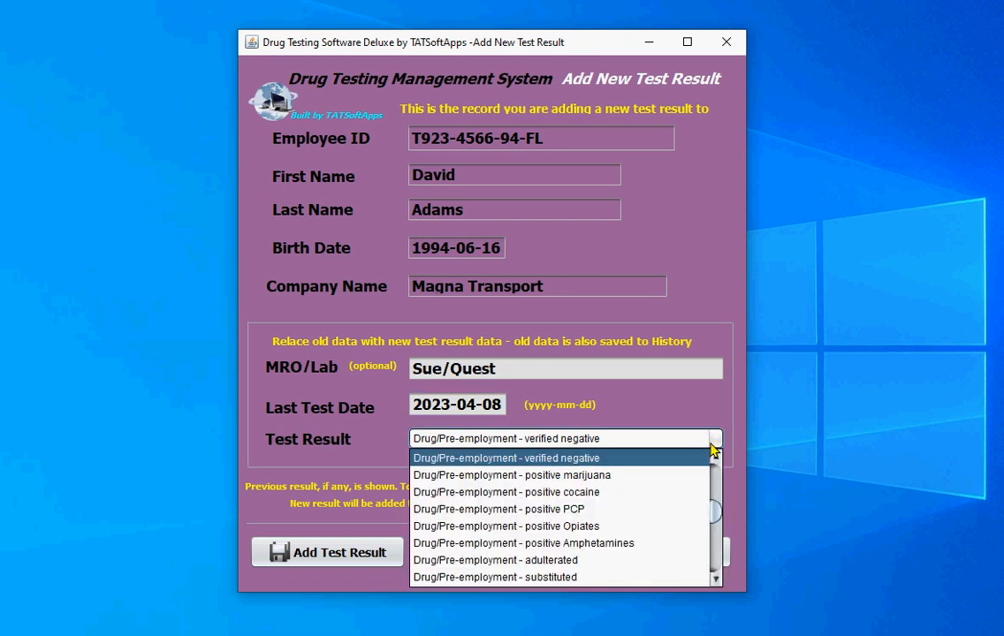
click(605, 477)
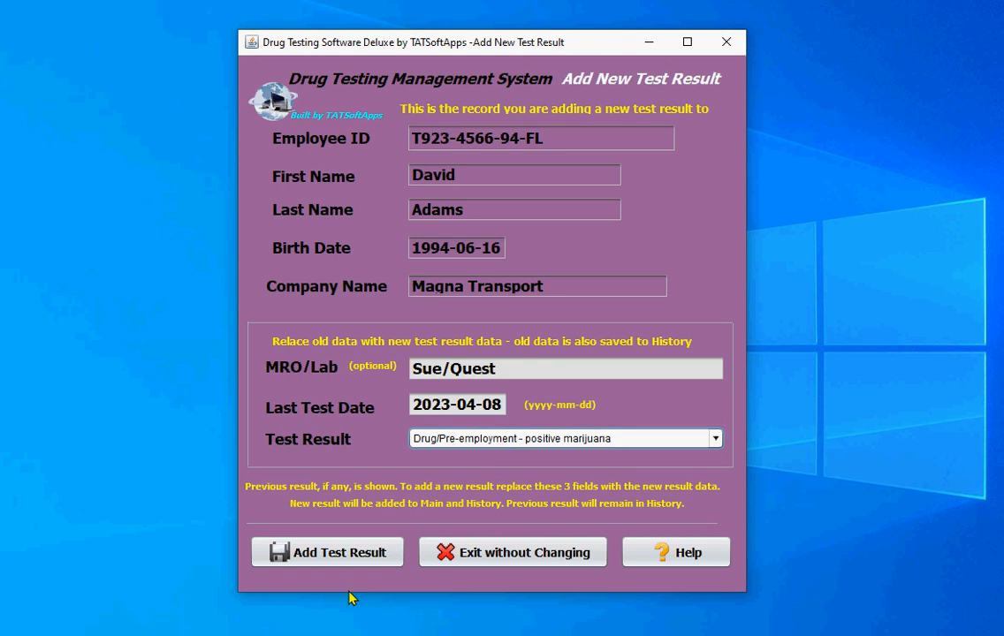
click(291, 557)
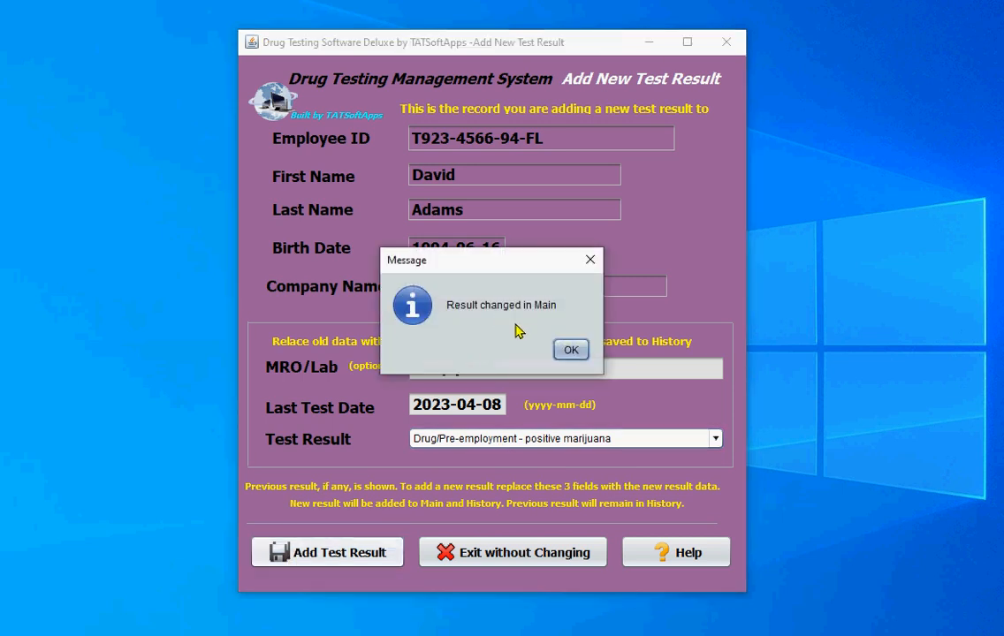
click(570, 352)
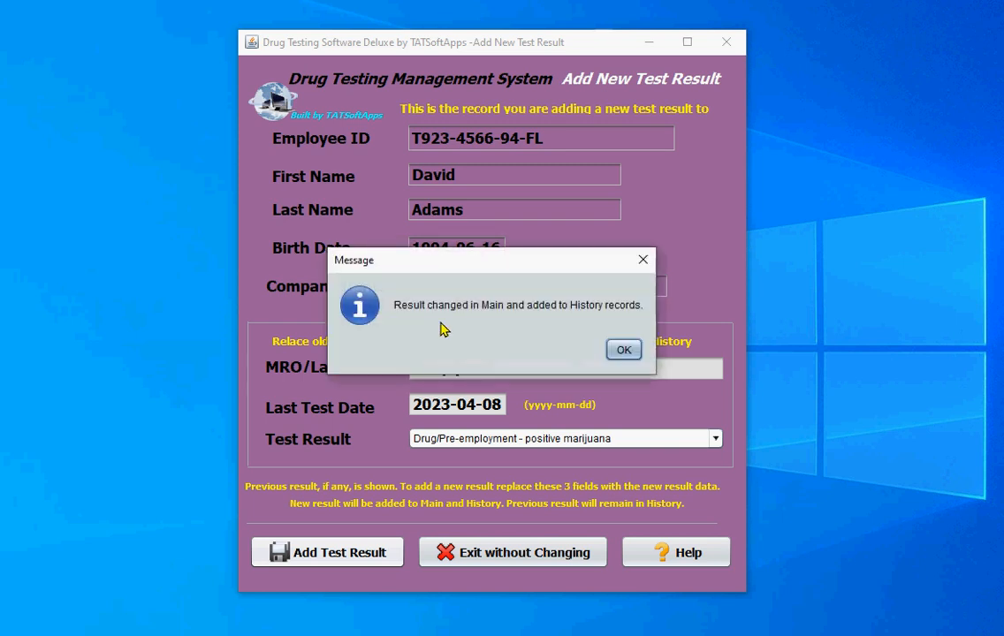
click(622, 352)
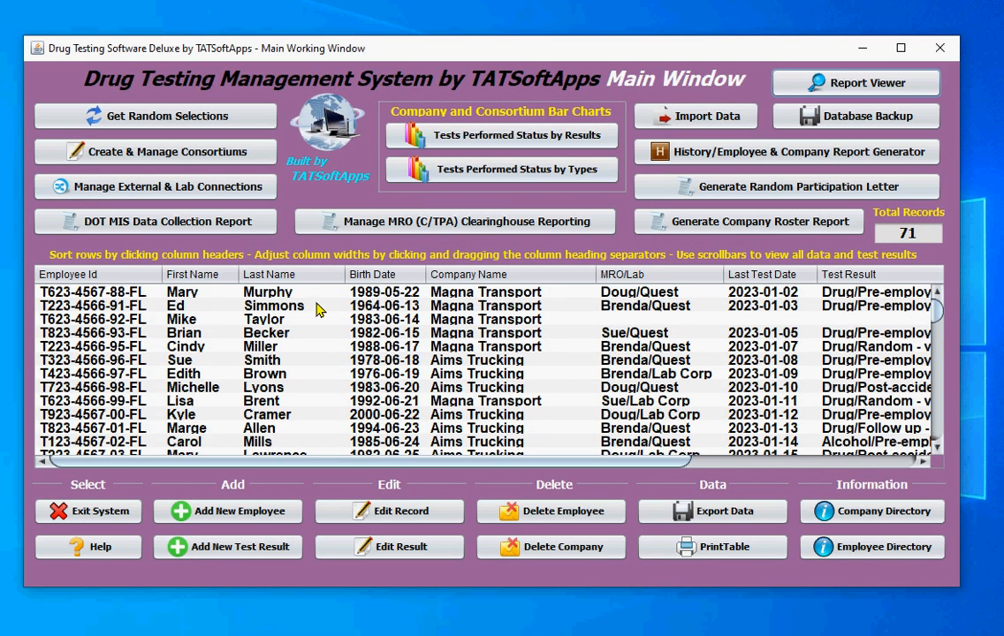
Sort the main table by last name and check the first-listed Magna Transport employee's new test date and result
click(276, 277)
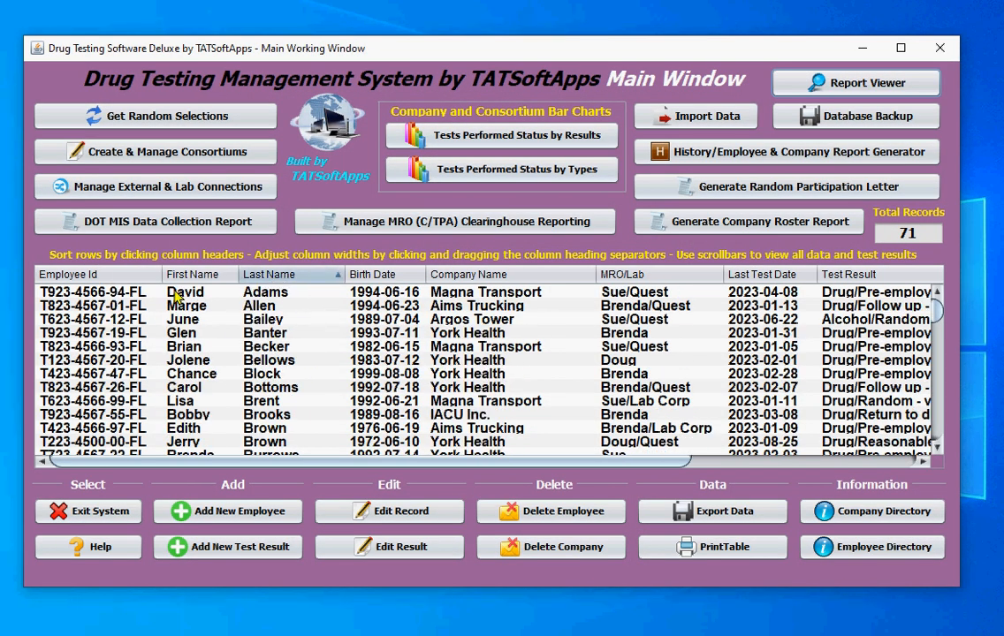
click(260, 296)
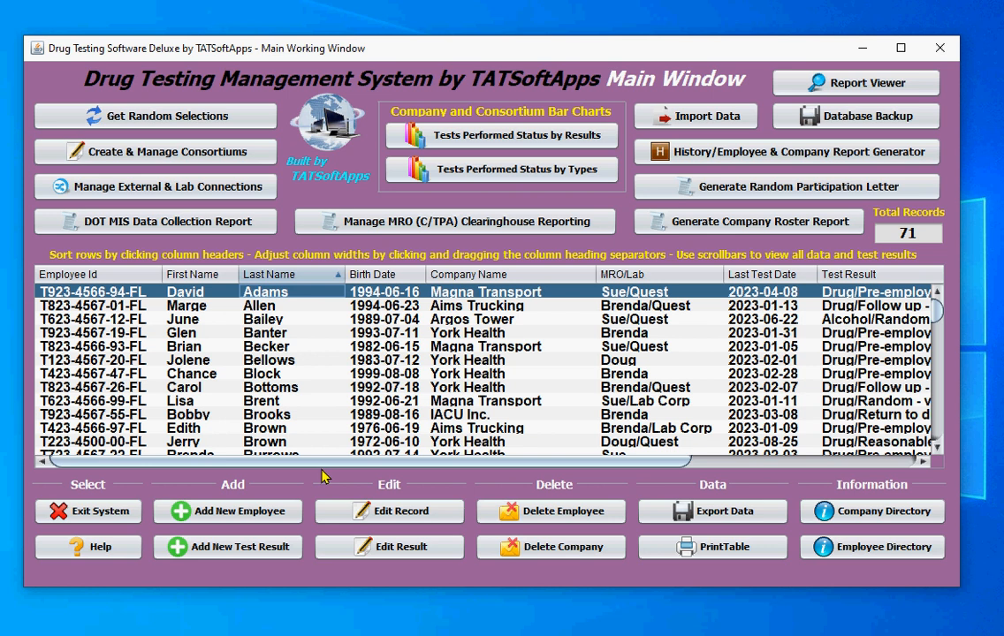
drag(314, 462, 524, 462)
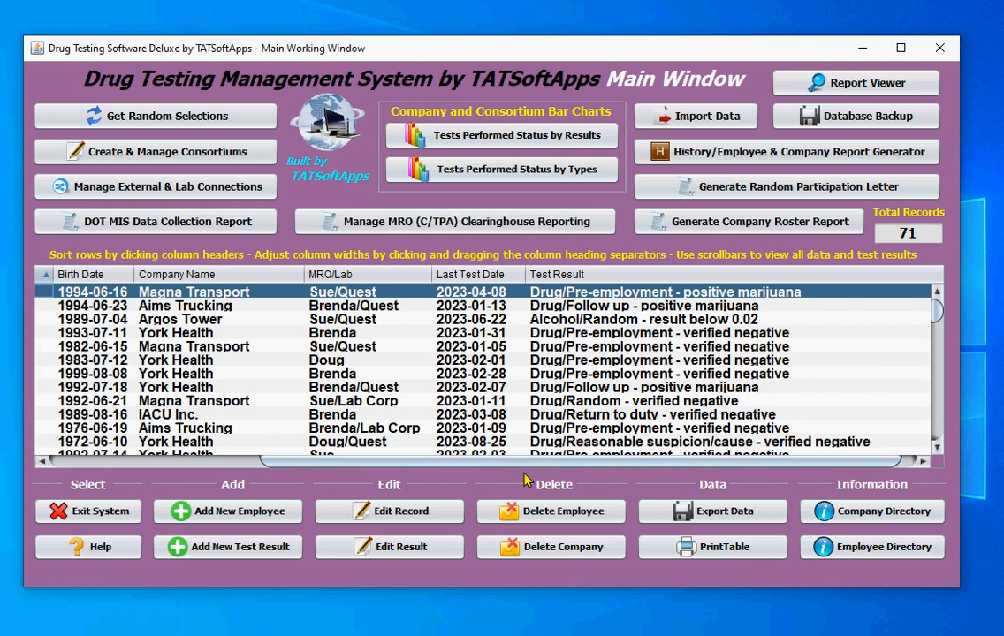
Sort the history records by last name, compare the first-listed Magna Transport employee's old and new test results, and return to the main window
click(665, 150)
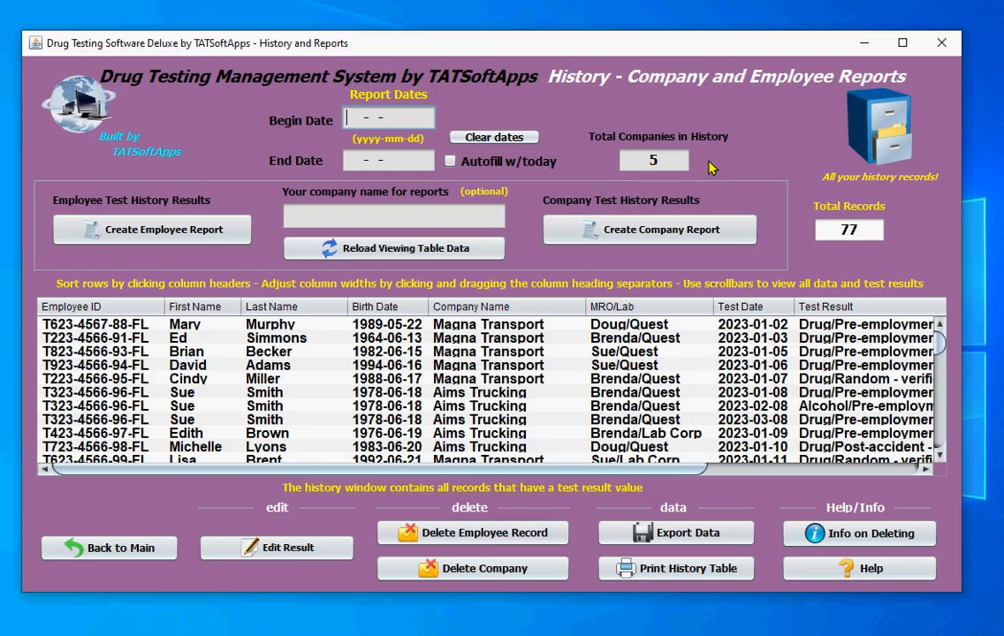
click(266, 307)
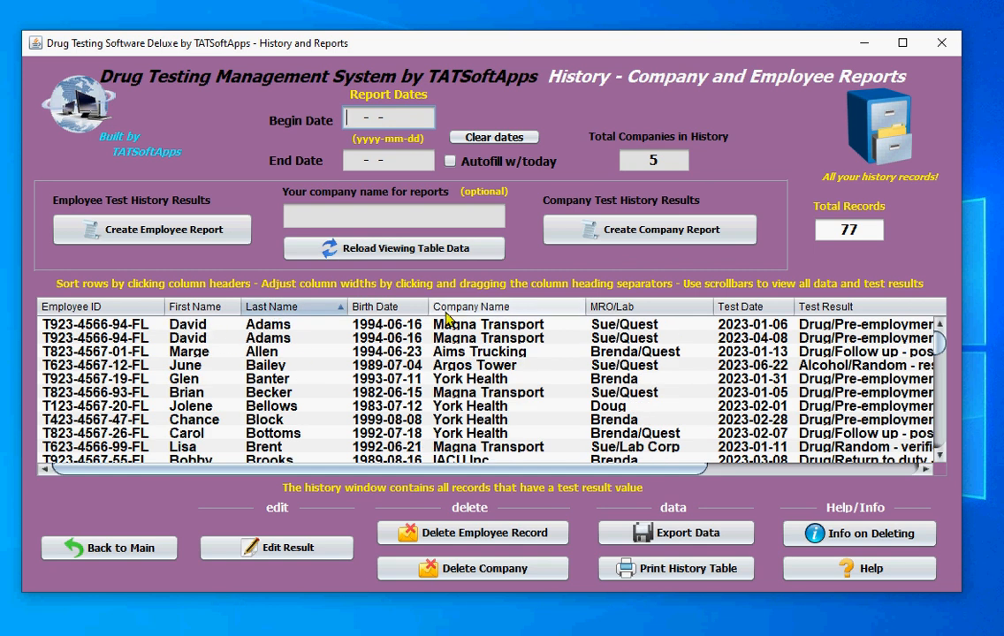
drag(576, 468, 672, 467)
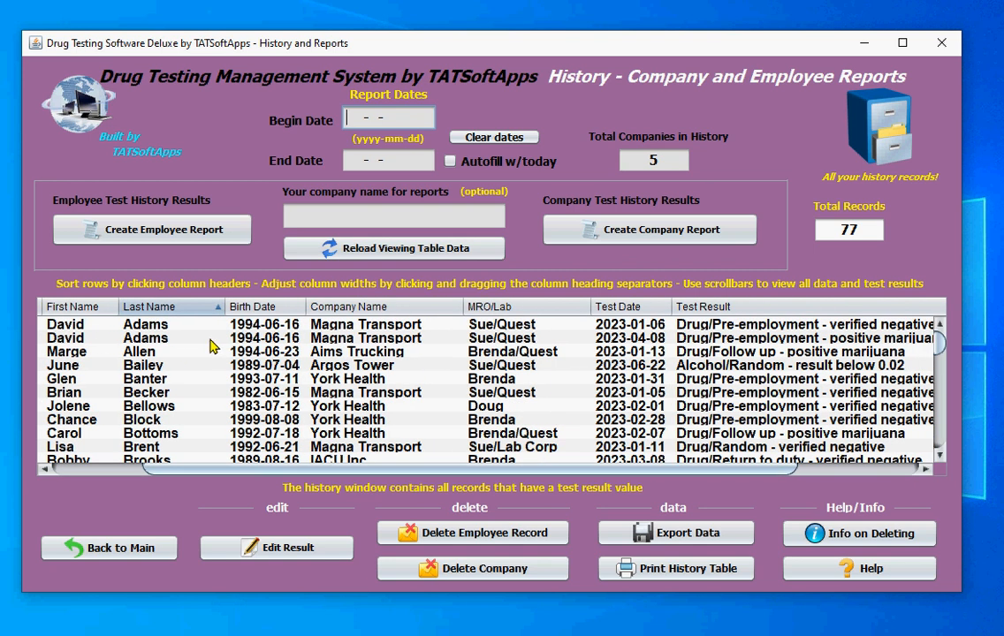
click(157, 323)
click(334, 339)
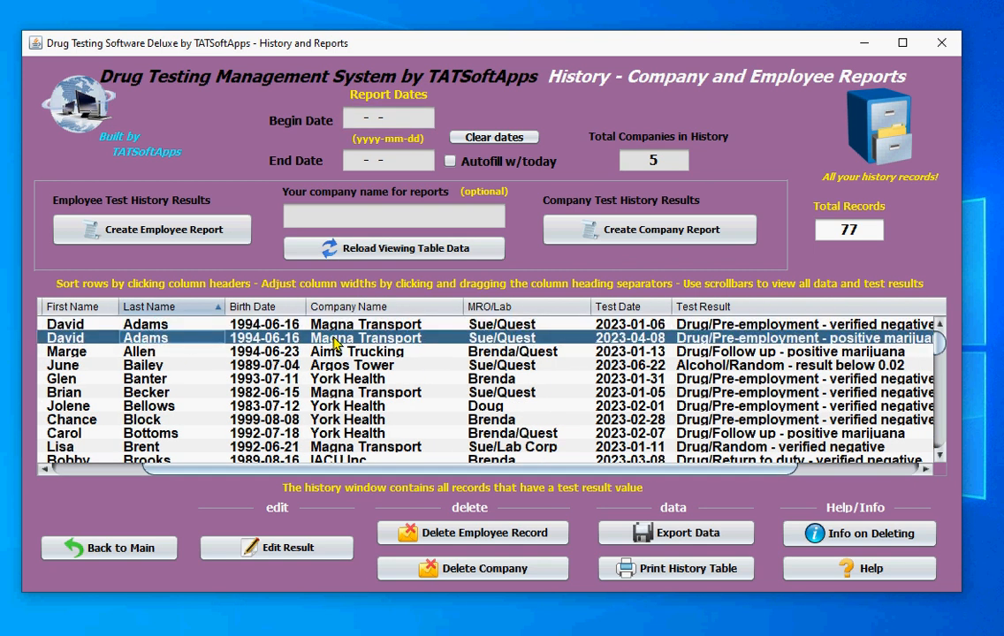
click(834, 325)
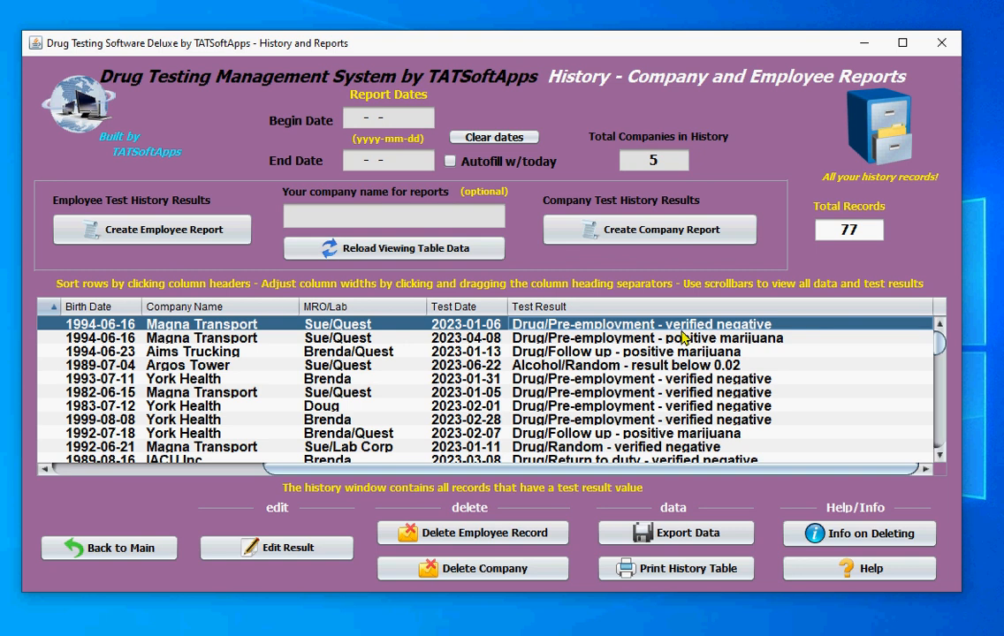
drag(298, 468, 71, 466)
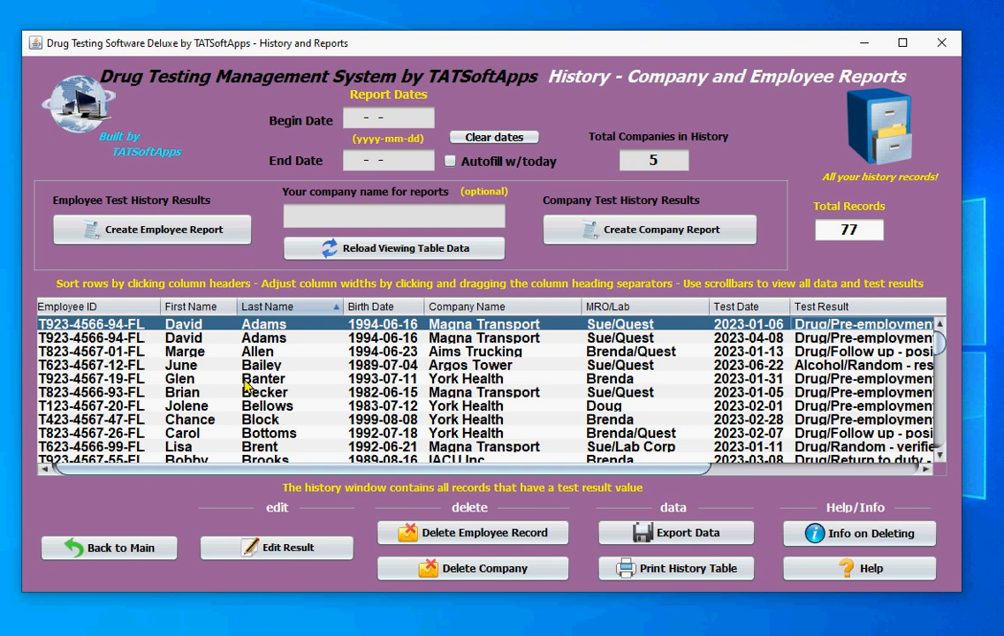
click(197, 351)
click(219, 337)
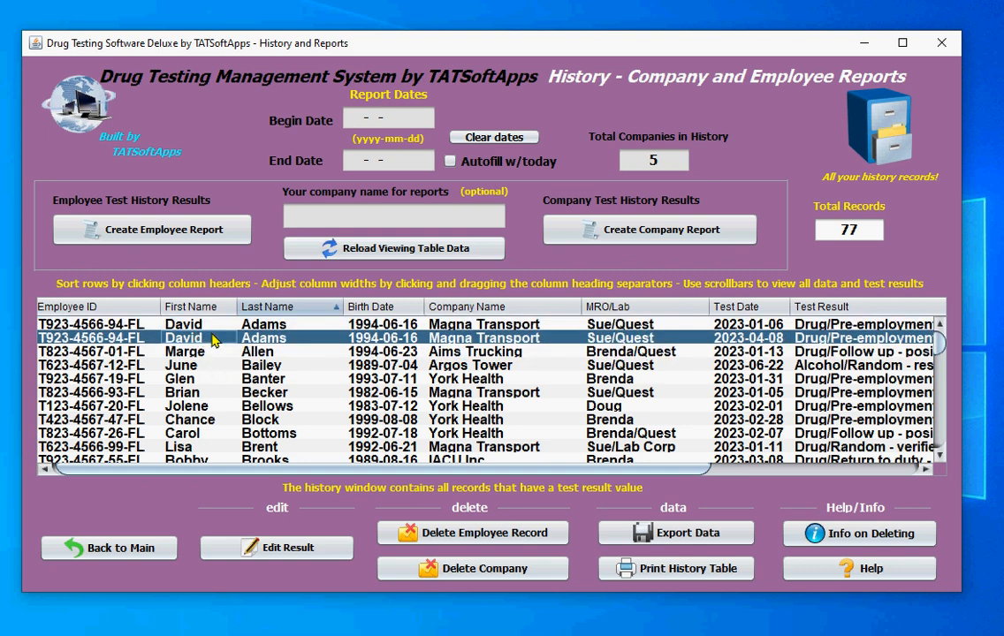
click(114, 548)
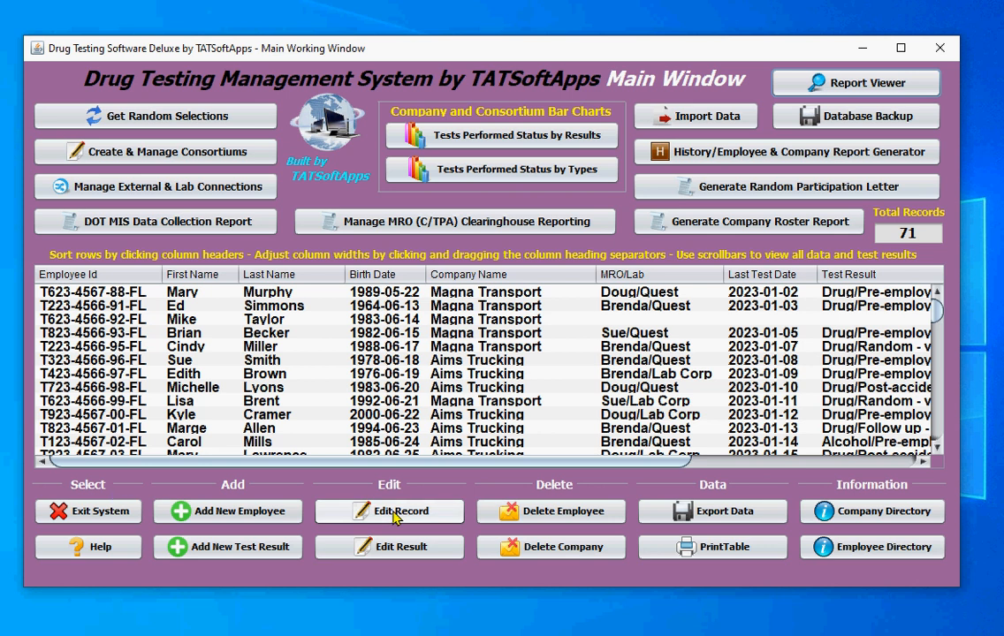